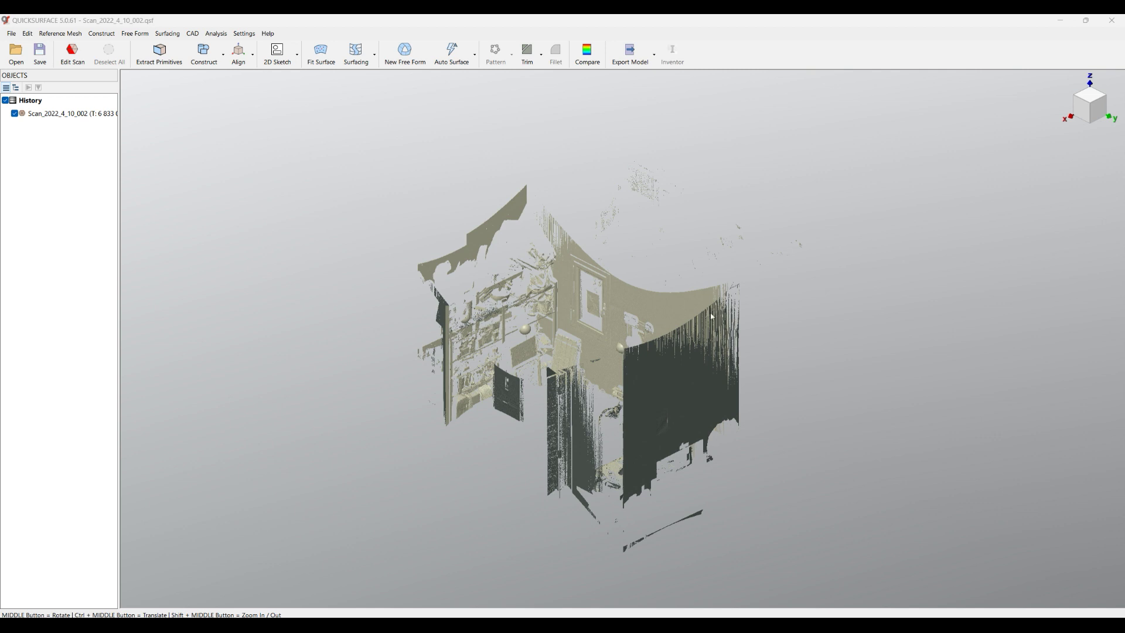
# Open the Scan_2022_4_10_002 mesh for editing and start a clipping box around the whole room
pyautogui.moveTo(604, 432); pyautogui.dragTo(567, 403, button='middle')
pyautogui.scroll(3, 554, 393)
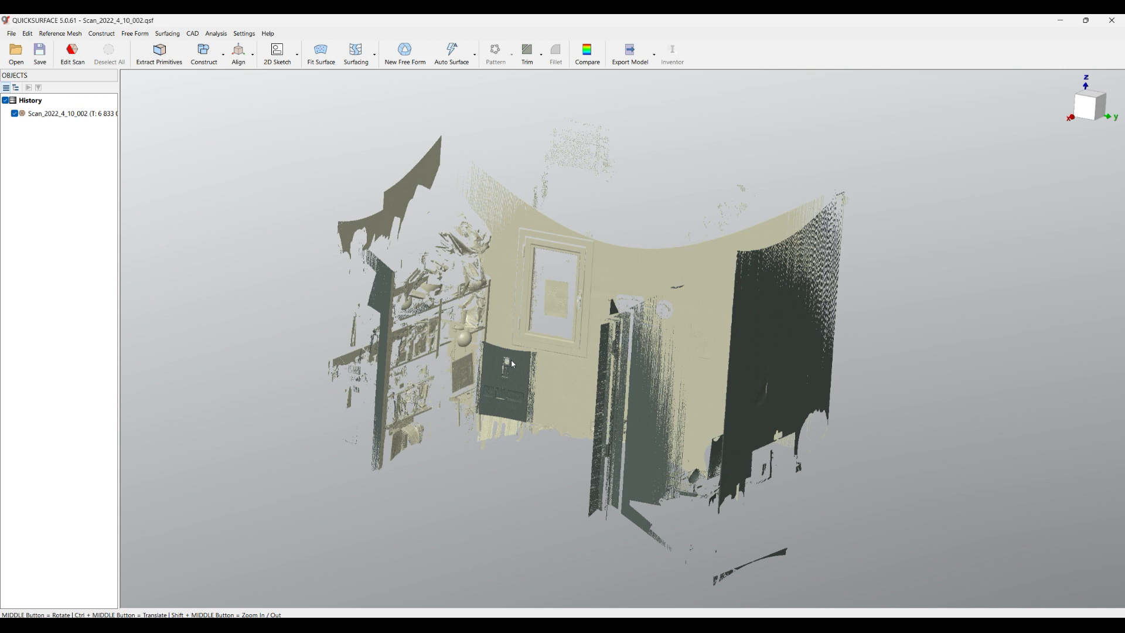
pyautogui.moveTo(554, 430); pyautogui.dragTo(588, 352, button='middle')
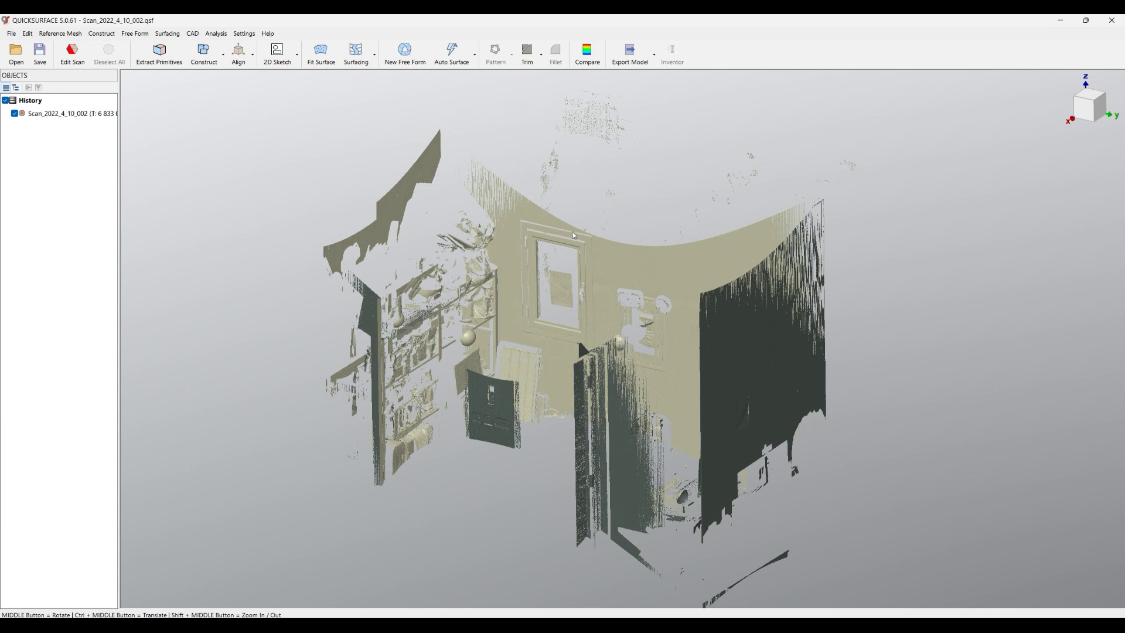
pyautogui.scroll(-3, 497, 256)
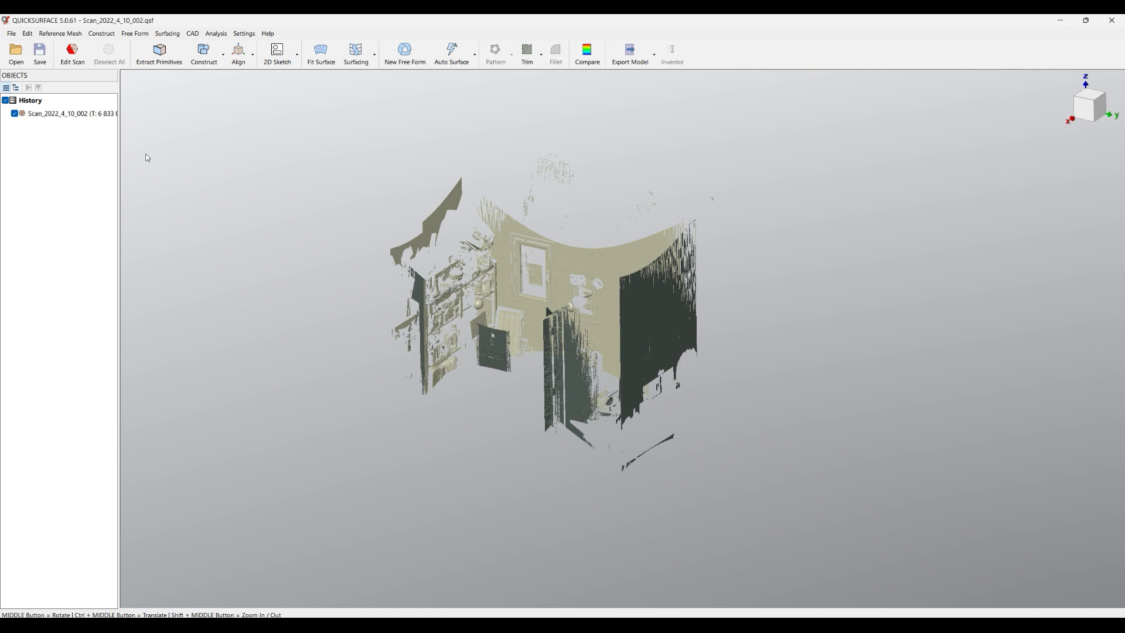
pyautogui.click(81, 60)
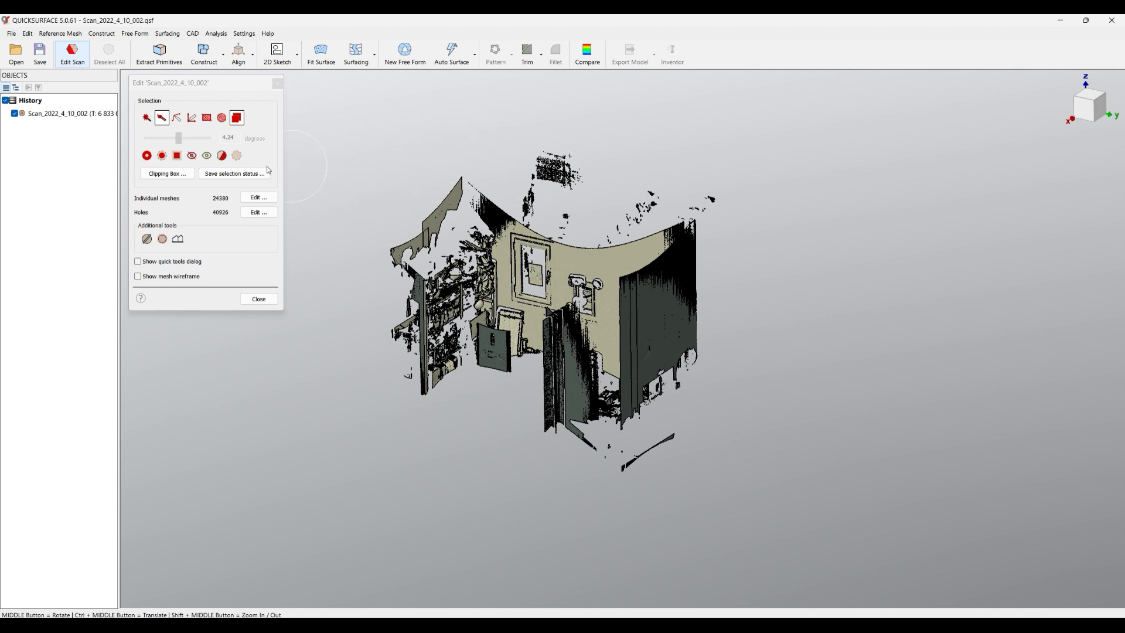
pyautogui.click(164, 174)
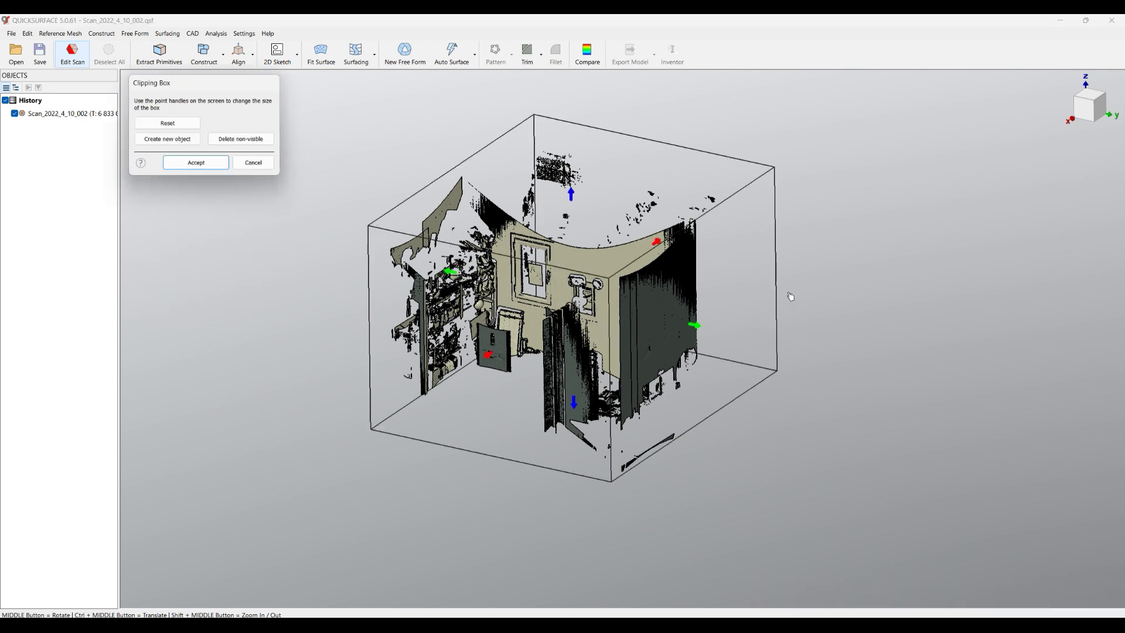
# Lower the clipping box's upper face below the curved scan edge and move its shelf-side face inward past the bookshelf
pyautogui.moveTo(446, 215); pyautogui.dragTo(441, 176, button='middle')
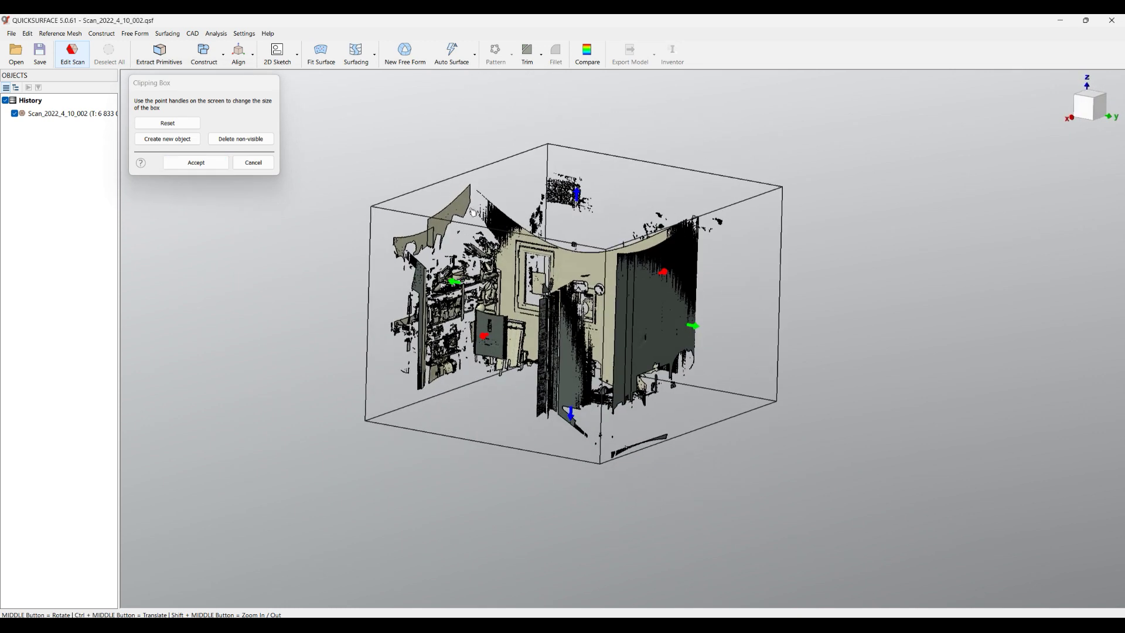
pyautogui.scroll(2, 448, 229)
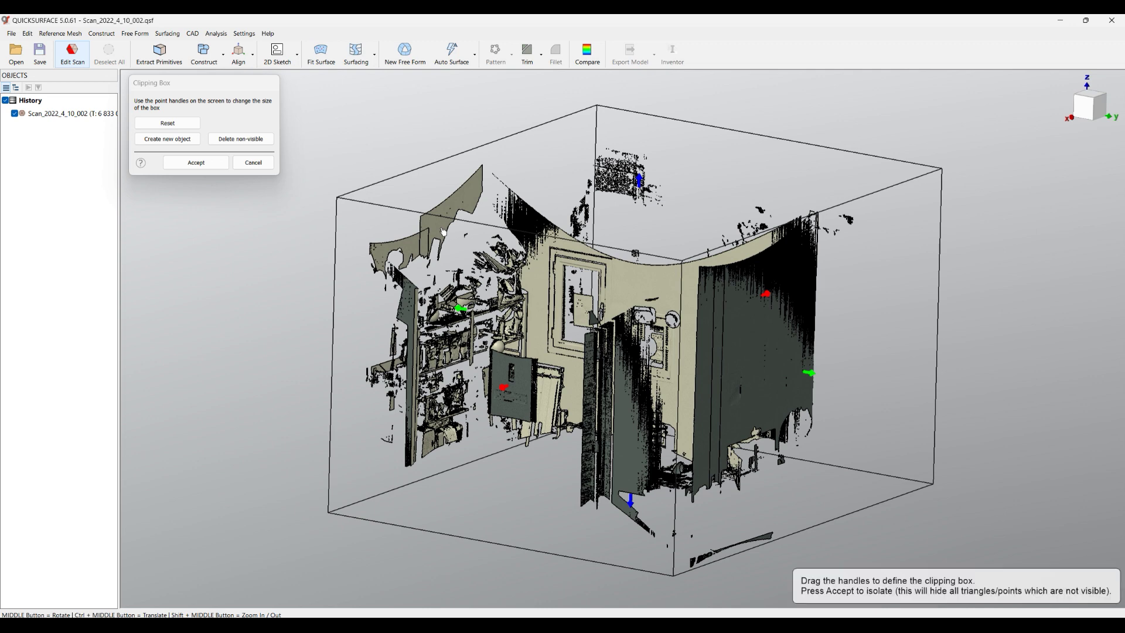
pyautogui.moveTo(446, 475); pyautogui.dragTo(505, 432, button='middle')
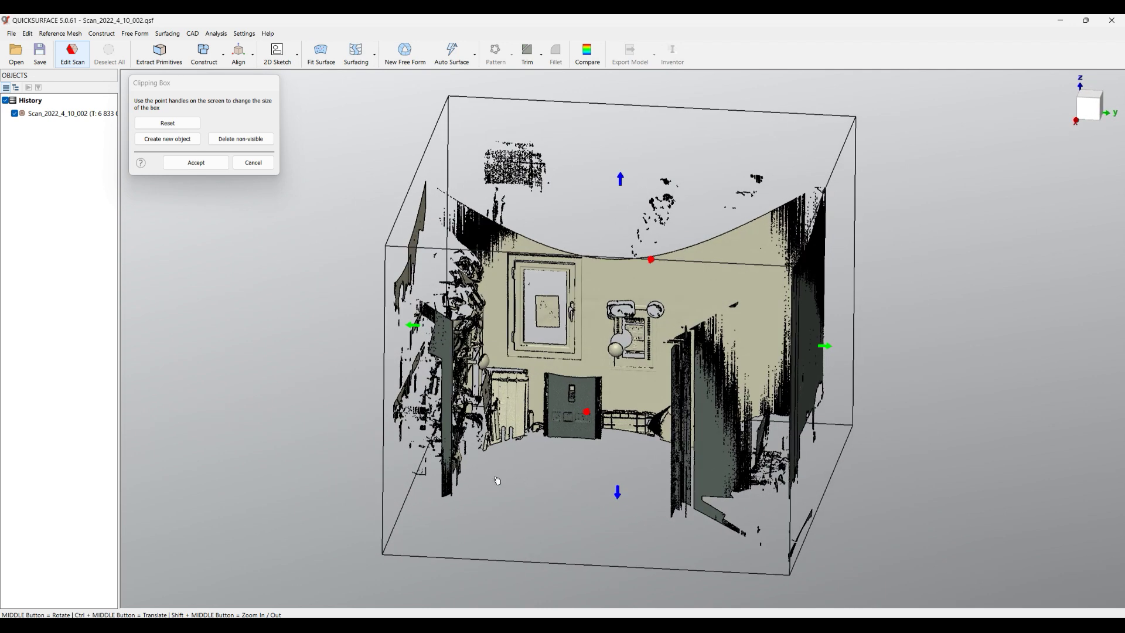
pyautogui.moveTo(497, 480); pyautogui.dragTo(417, 454, button='middle')
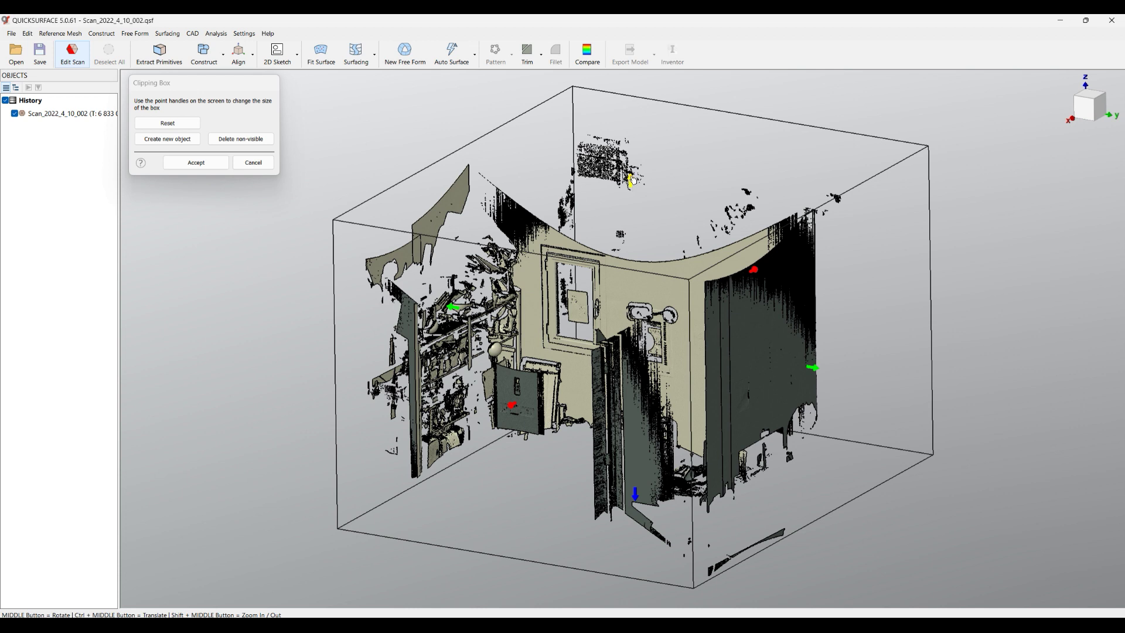
pyautogui.moveTo(631, 180); pyautogui.dragTo(632, 264)
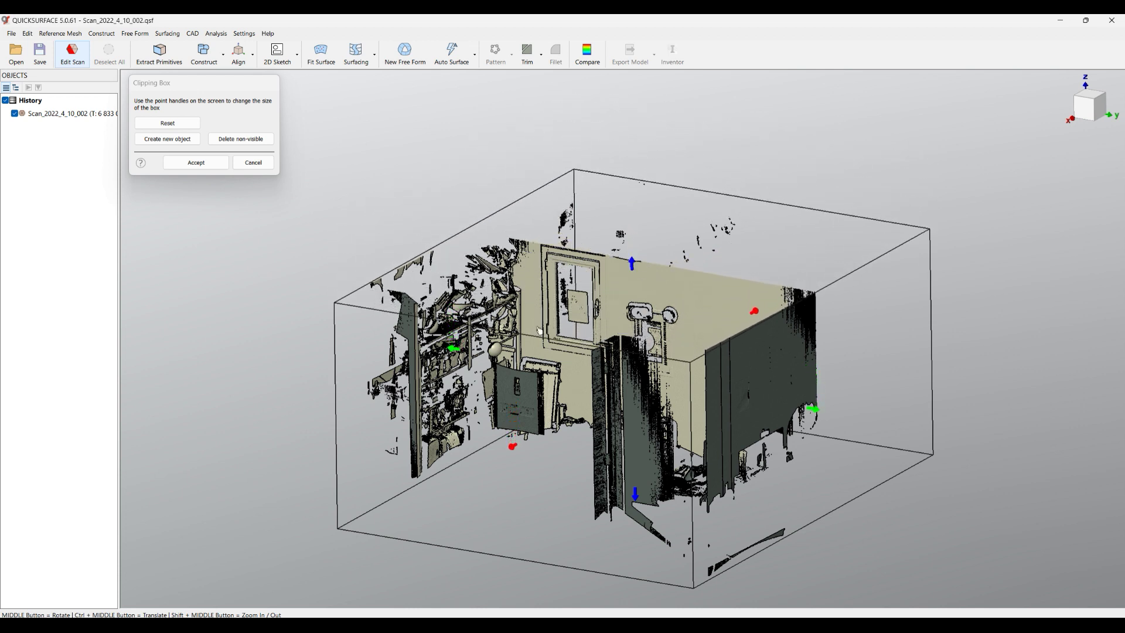
pyautogui.moveTo(455, 351); pyautogui.dragTo(497, 356)
pyautogui.moveTo(559, 478); pyautogui.dragTo(510, 446, button='middle')
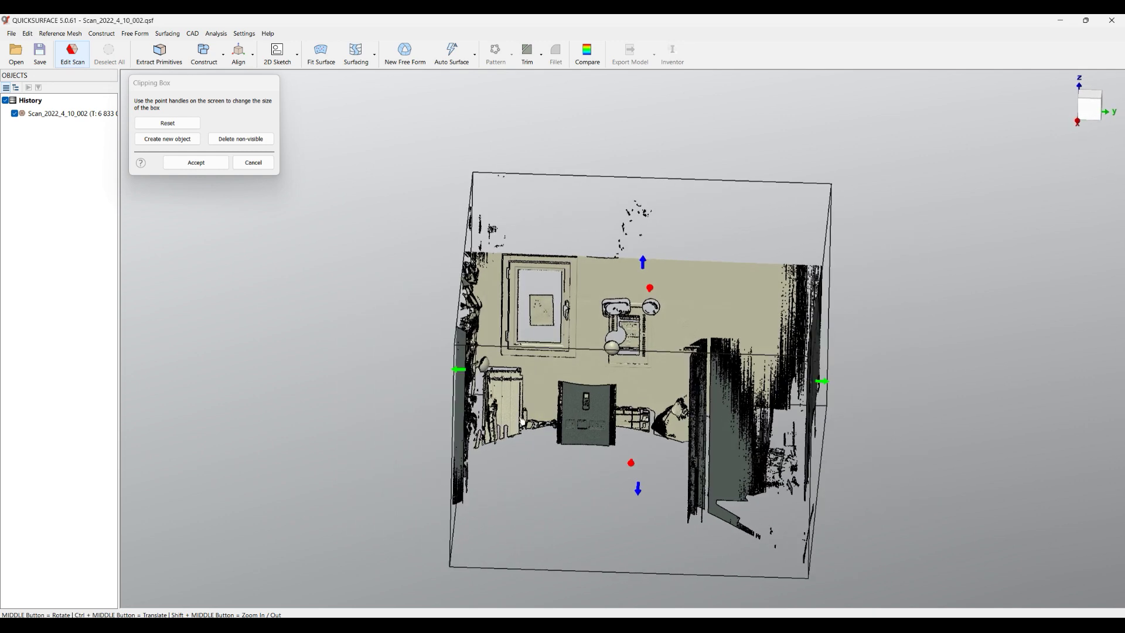
pyautogui.moveTo(462, 373); pyautogui.dragTo(478, 374)
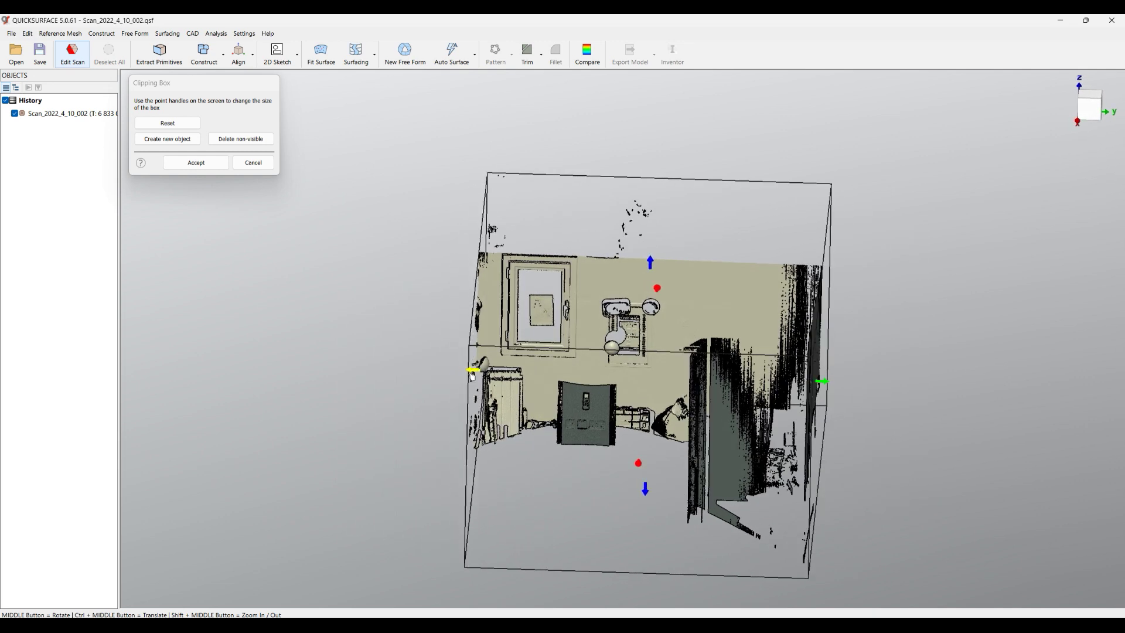
# Tighten the clipping box's front, back and bottom faces around the window wall and isolate the enclosed triangles
pyautogui.keyDown('shift'); pyautogui.moveTo(513, 445); pyautogui.dragTo(755, 325, button='middle'); pyautogui.keyUp('shift')
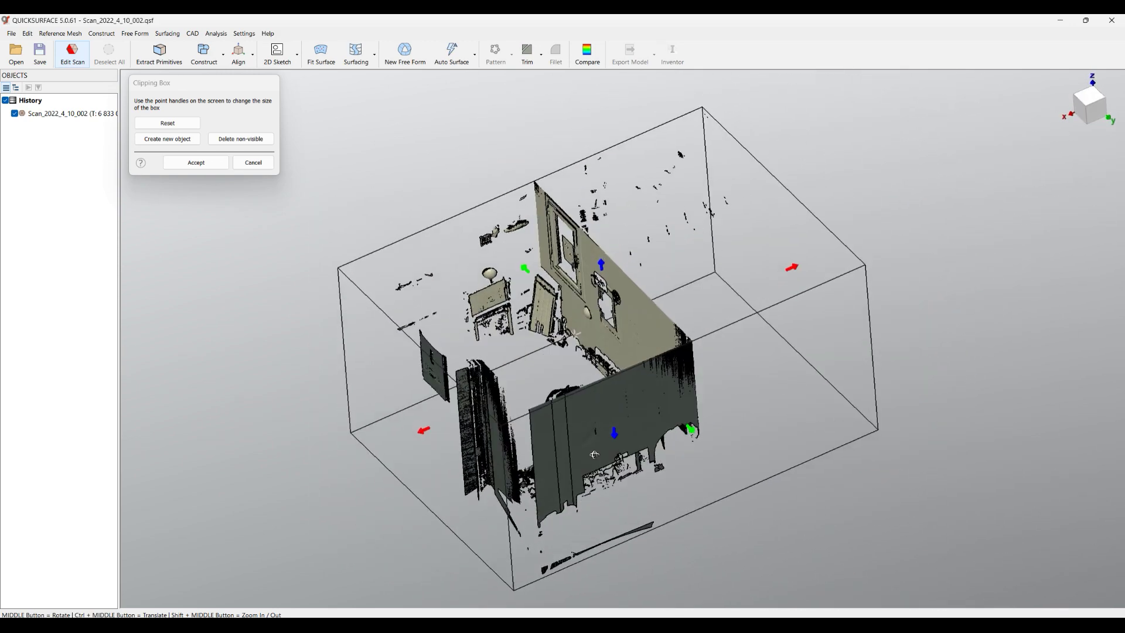
pyautogui.moveTo(796, 272); pyautogui.dragTo(563, 366)
pyautogui.moveTo(424, 429); pyautogui.dragTo(467, 410)
pyautogui.scroll(5, 507, 322)
pyautogui.press('Home')
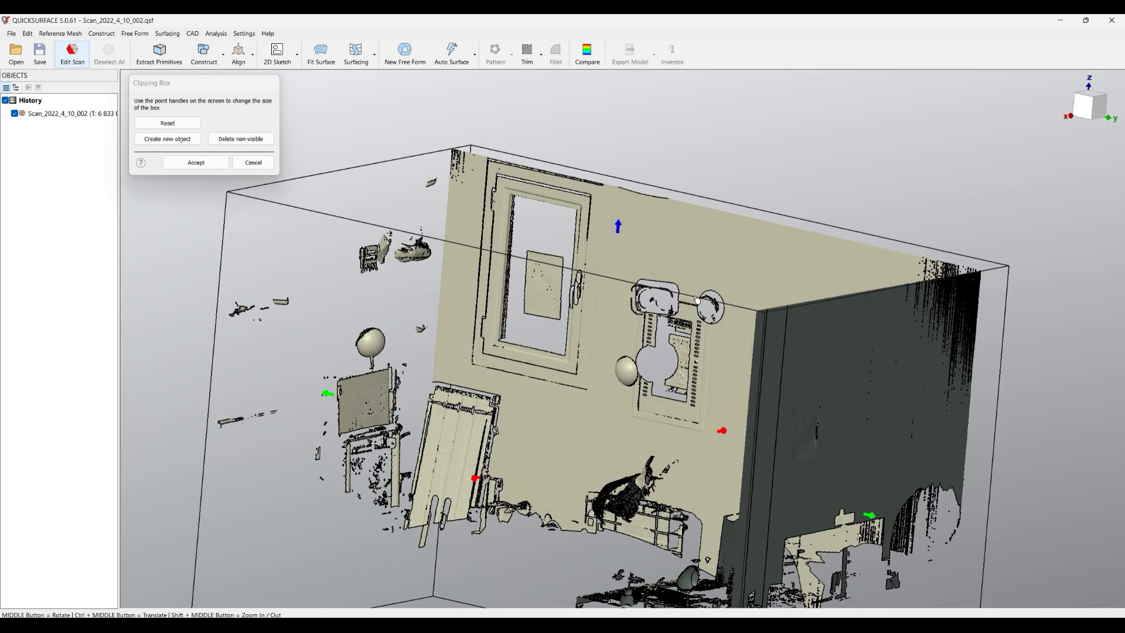
pyautogui.press('1')
pyautogui.moveTo(533, 545); pyautogui.dragTo(681, 492, button='middle')
pyautogui.moveTo(680, 513); pyautogui.dragTo(676, 457)
pyautogui.moveTo(751, 510); pyautogui.dragTo(586, 557, button='middle')
pyautogui.scroll(3, 576, 342)
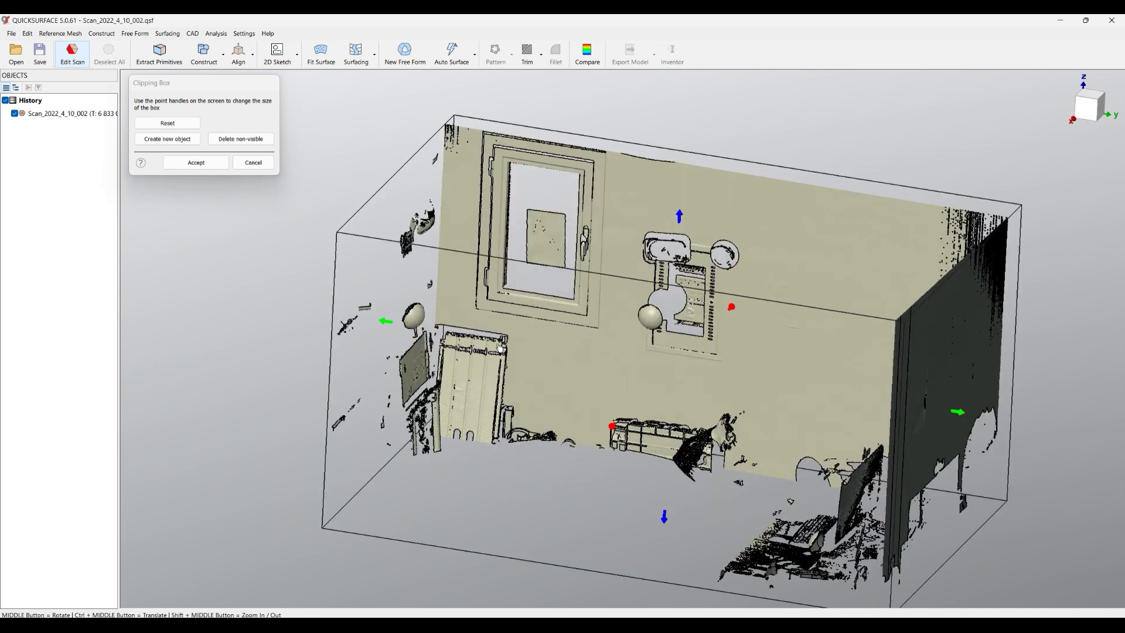
pyautogui.click(193, 164)
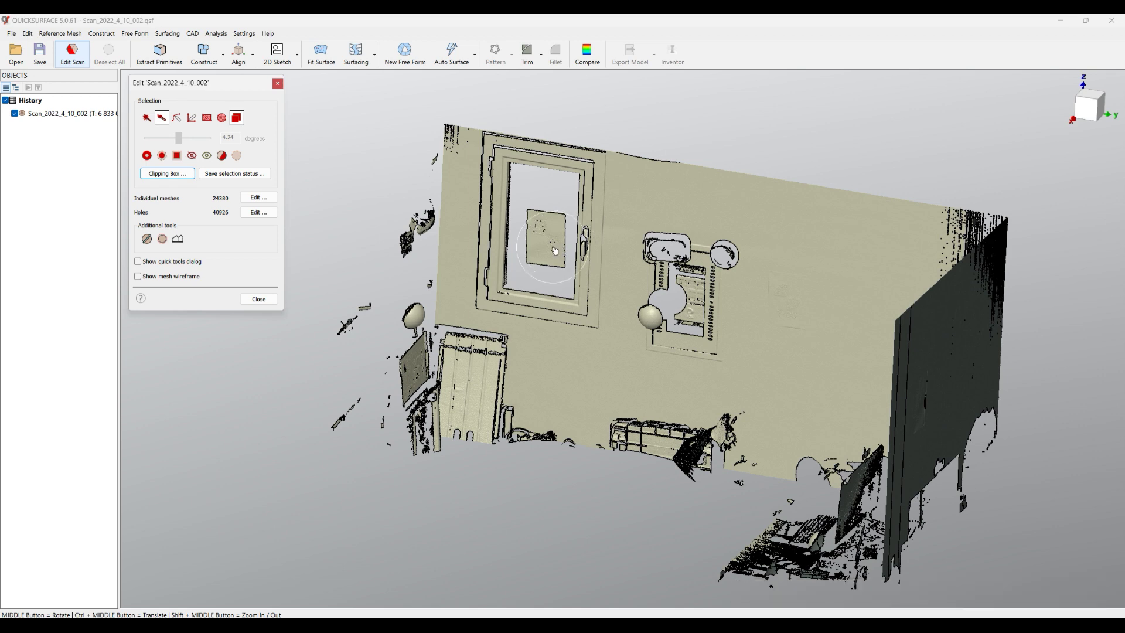
# Show all hidden triangles of the room scan again
pyautogui.click(206, 158)
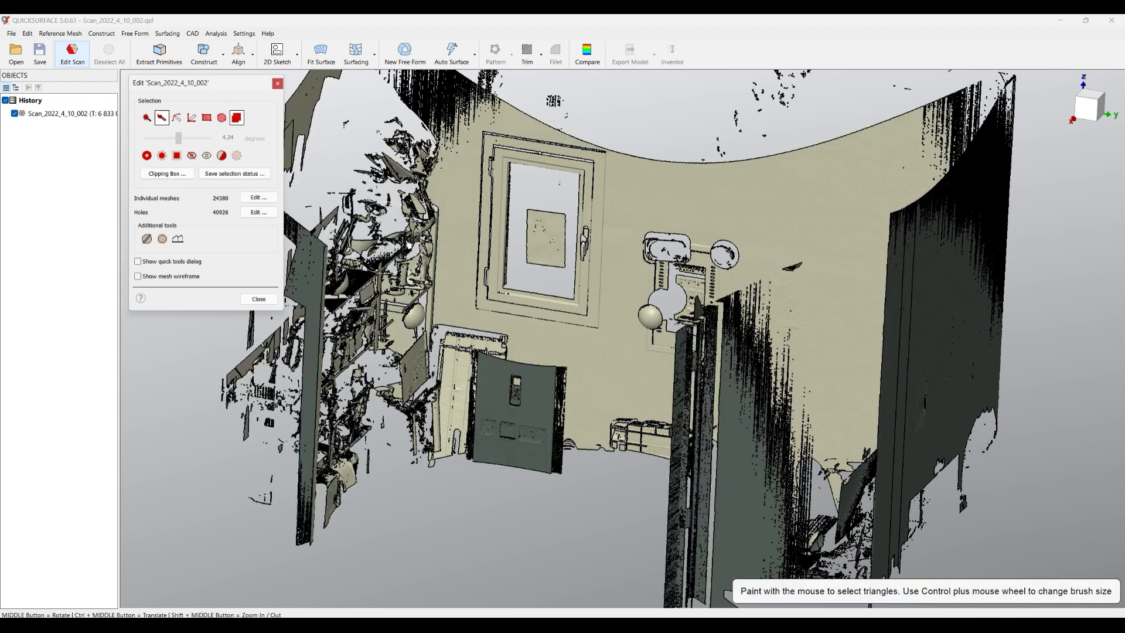
pyautogui.scroll(-3, 493, 280)
pyautogui.moveTo(475, 442); pyautogui.dragTo(545, 469, button='middle')
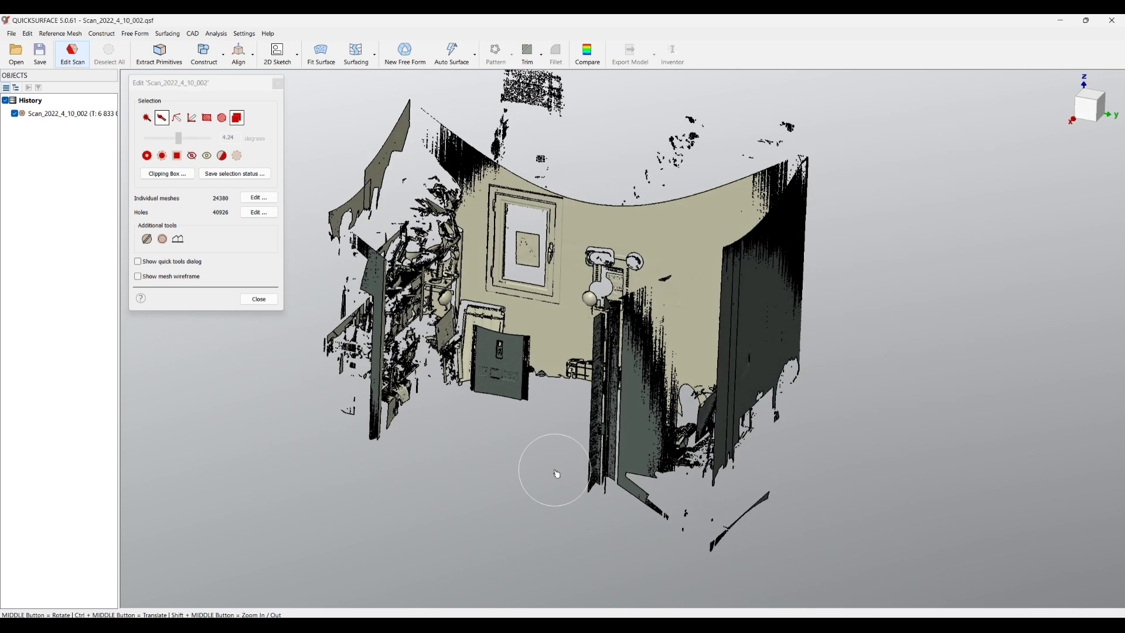
# Start another clipping box, cutting away the bookshelf side, the upper half of the window wall and the opposite side wall
pyautogui.click(167, 174)
pyautogui.moveTo(455, 312); pyautogui.dragTo(520, 367, button='middle')
pyautogui.moveTo(389, 256); pyautogui.dragTo(456, 272)
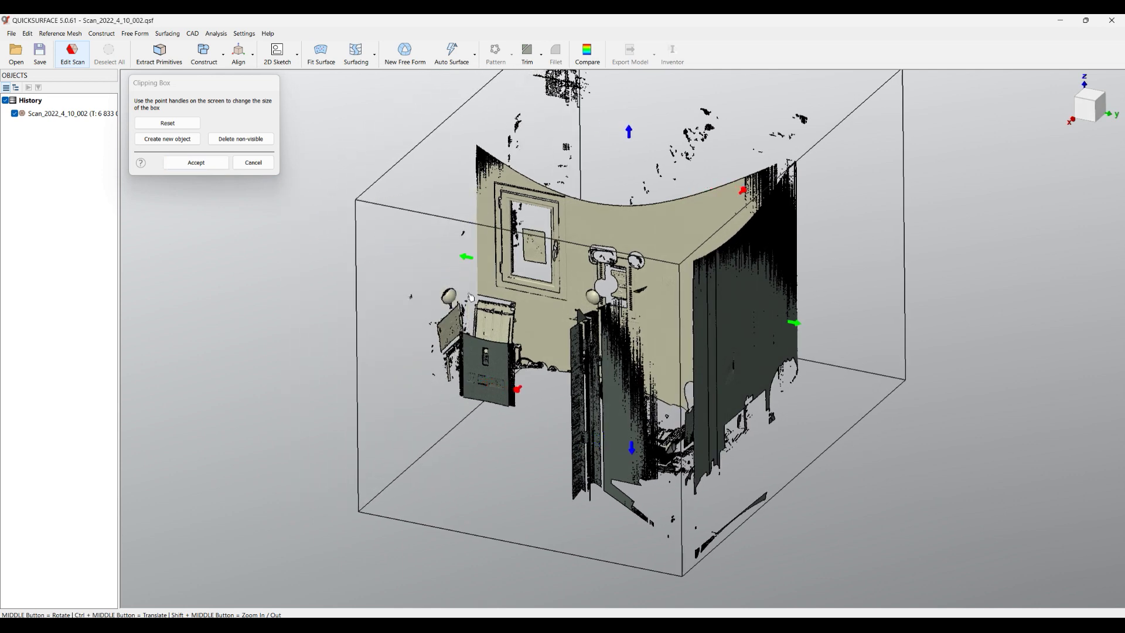
pyautogui.moveTo(628, 131); pyautogui.dragTo(623, 241)
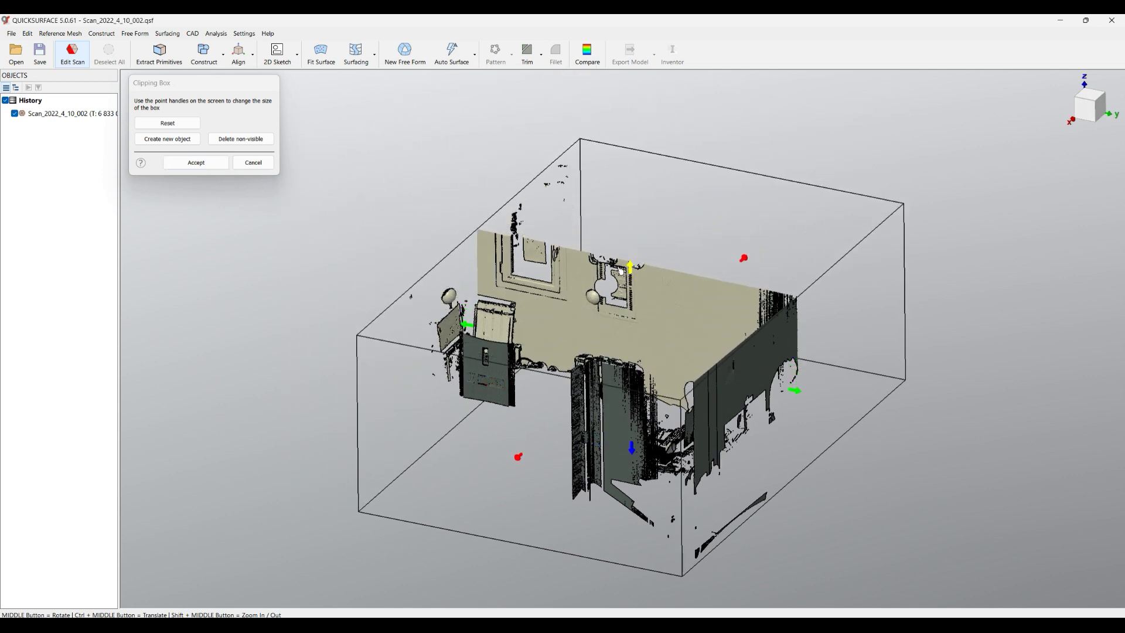
pyautogui.moveTo(795, 375); pyautogui.dragTo(655, 394)
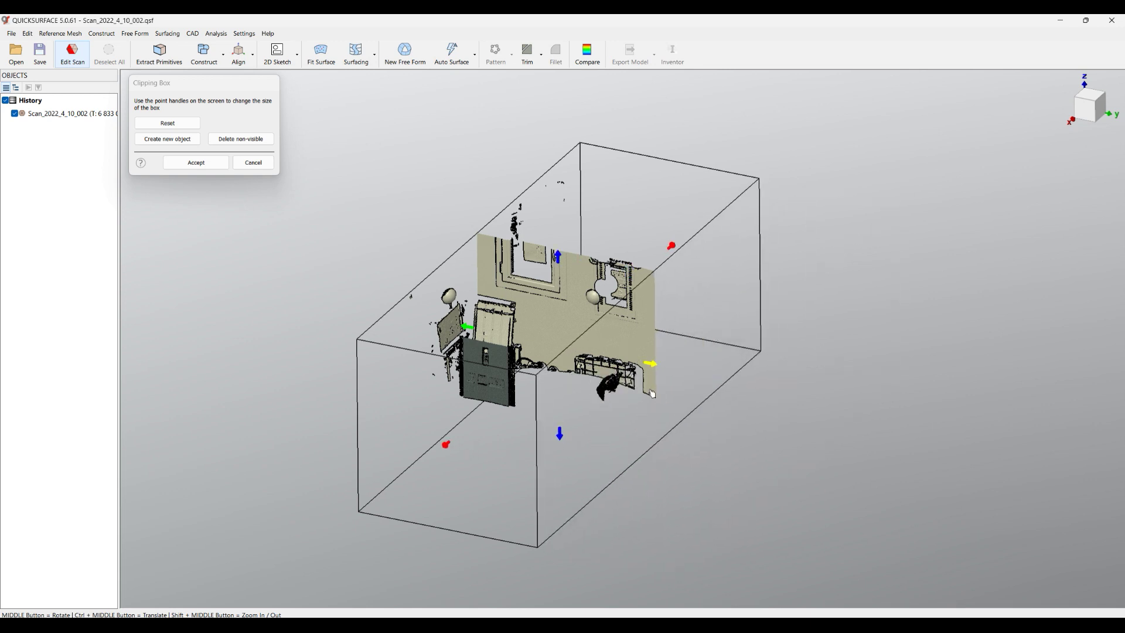
# Pull in the clipping box's front and back faces around the window wall and delete the non-visible mesh
pyautogui.moveTo(449, 445); pyautogui.dragTo(519, 420)
pyautogui.scroll(3, 545, 310)
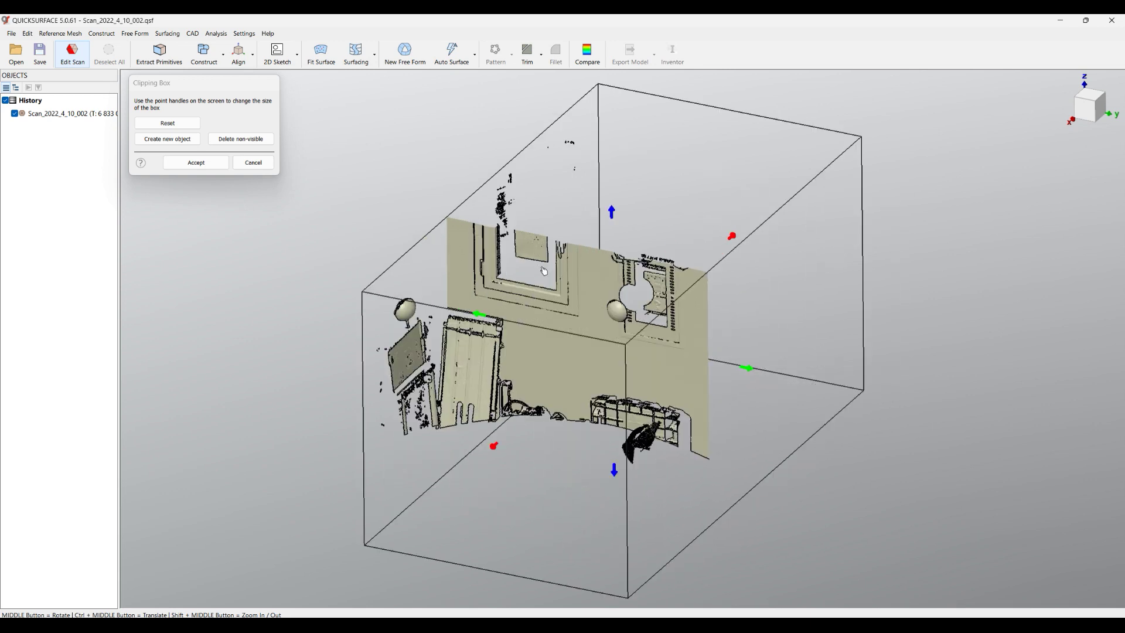
pyautogui.moveTo(549, 295); pyautogui.dragTo(847, 280, button='middle')
pyautogui.moveTo(892, 202); pyautogui.dragTo(685, 273)
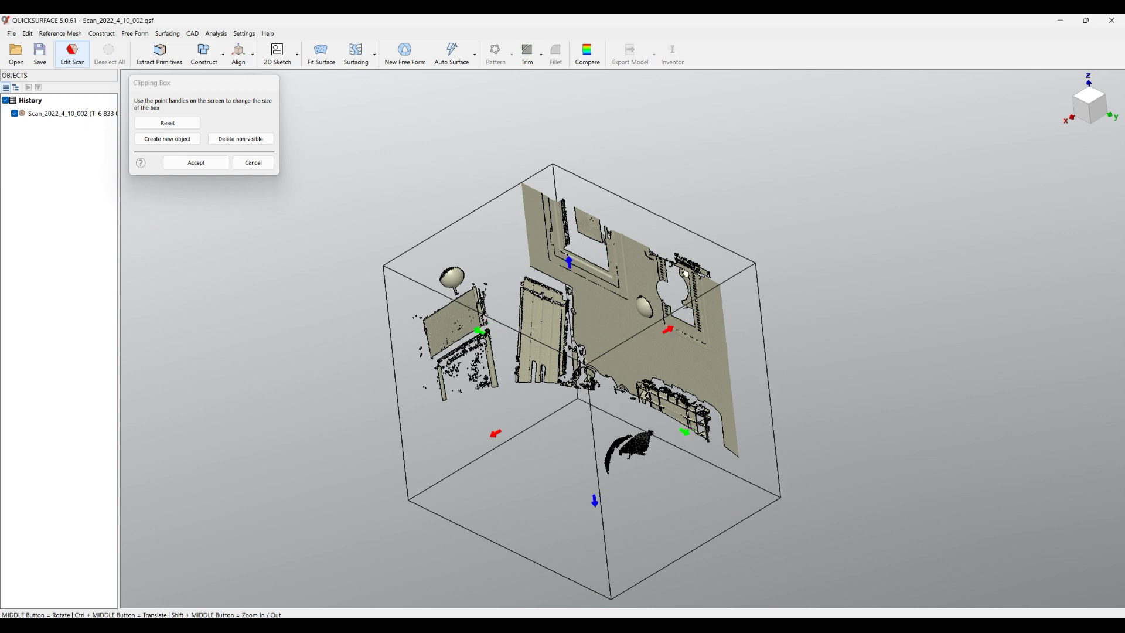
pyautogui.click(247, 142)
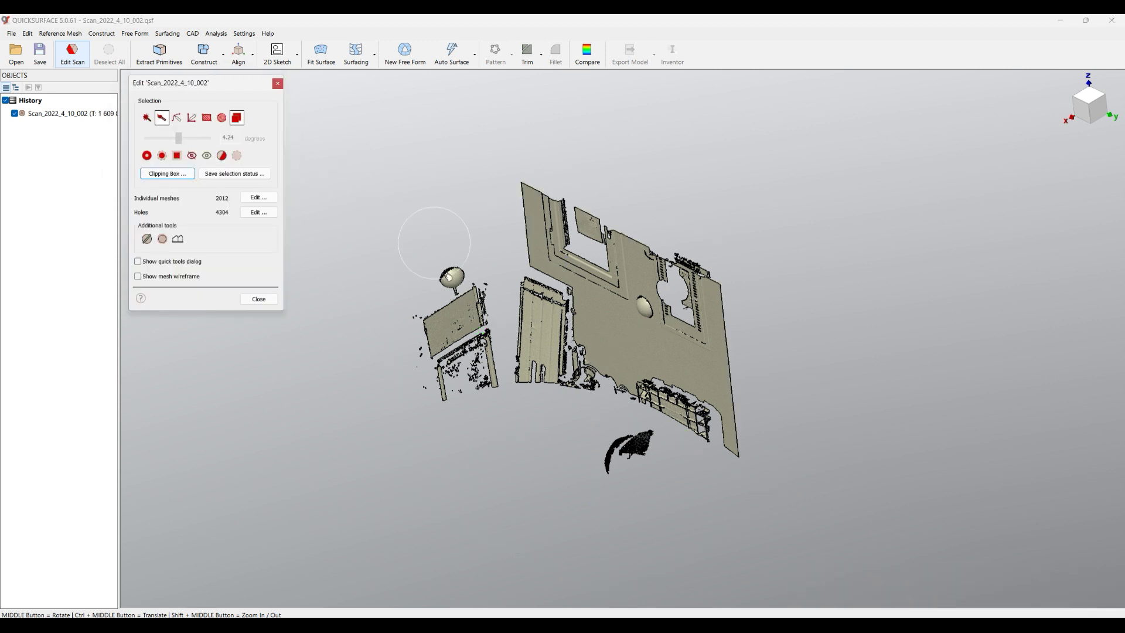
# Undo the deletion of the clipped mesh and deselect all triangles
pyautogui.moveTo(562, 343); pyautogui.dragTo(556, 381, button='middle')
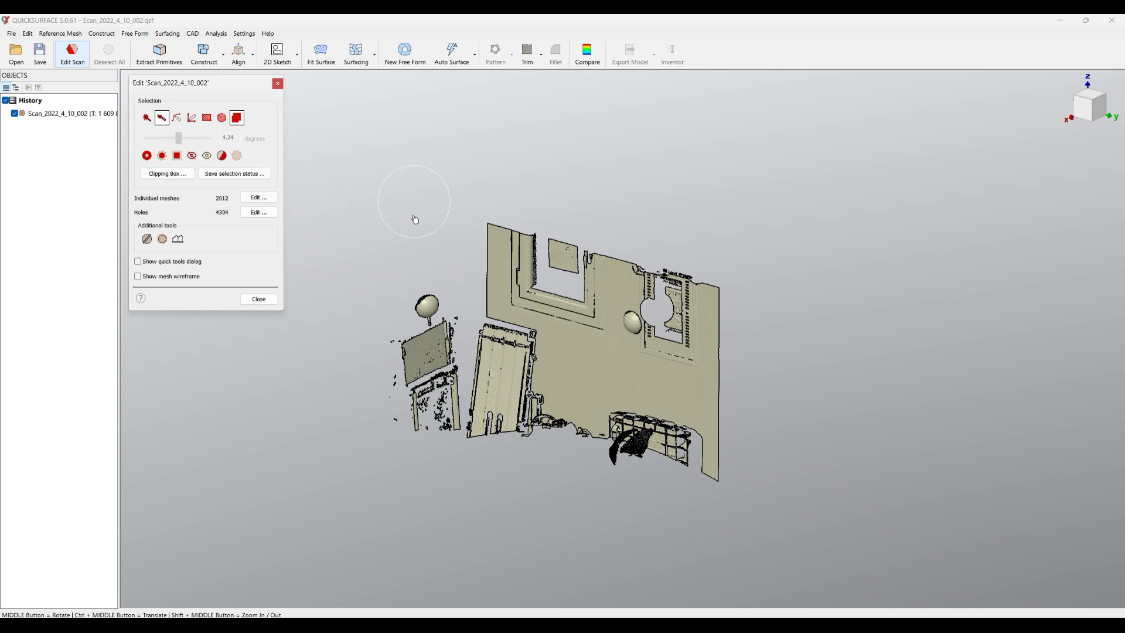
pyautogui.click(28, 33)
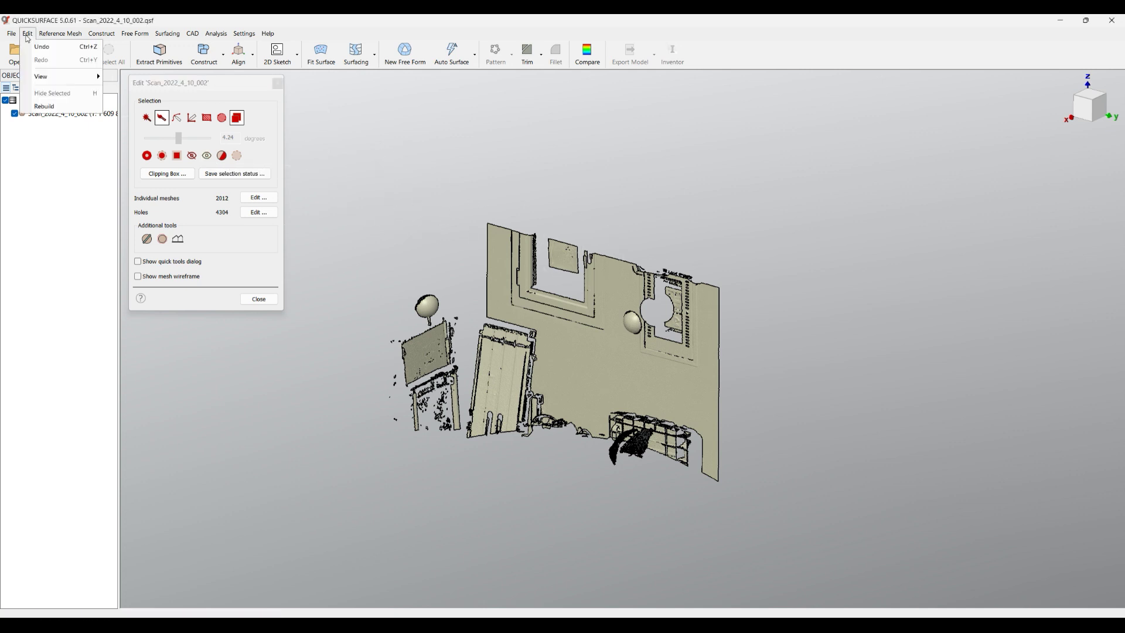
pyautogui.click(40, 48)
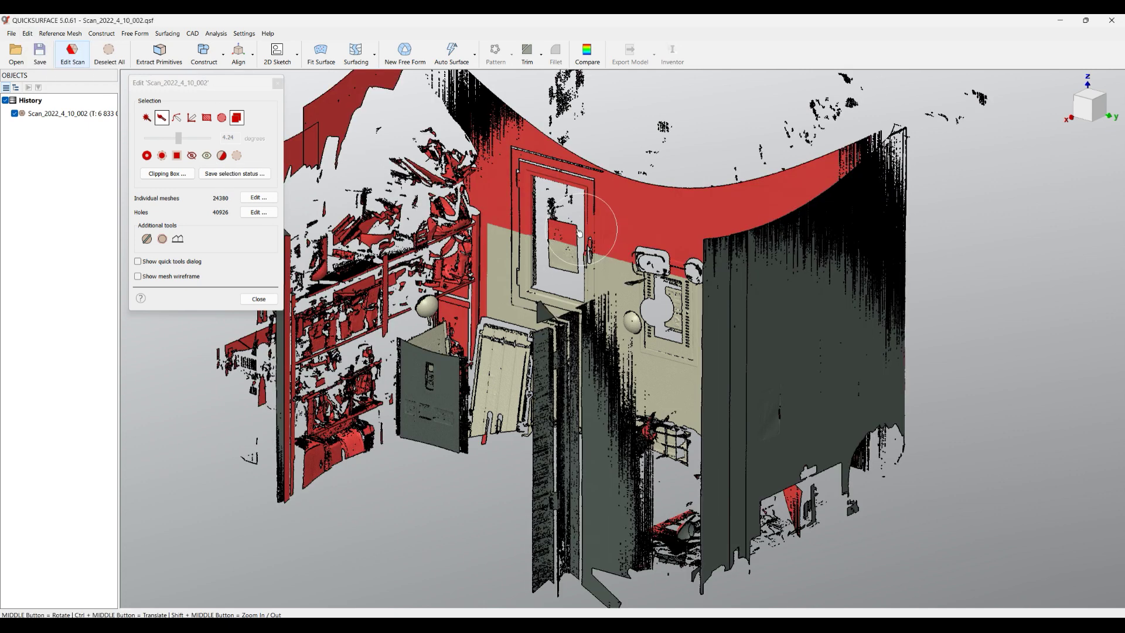
pyautogui.moveTo(617, 299); pyautogui.dragTo(323, 117, button='middle')
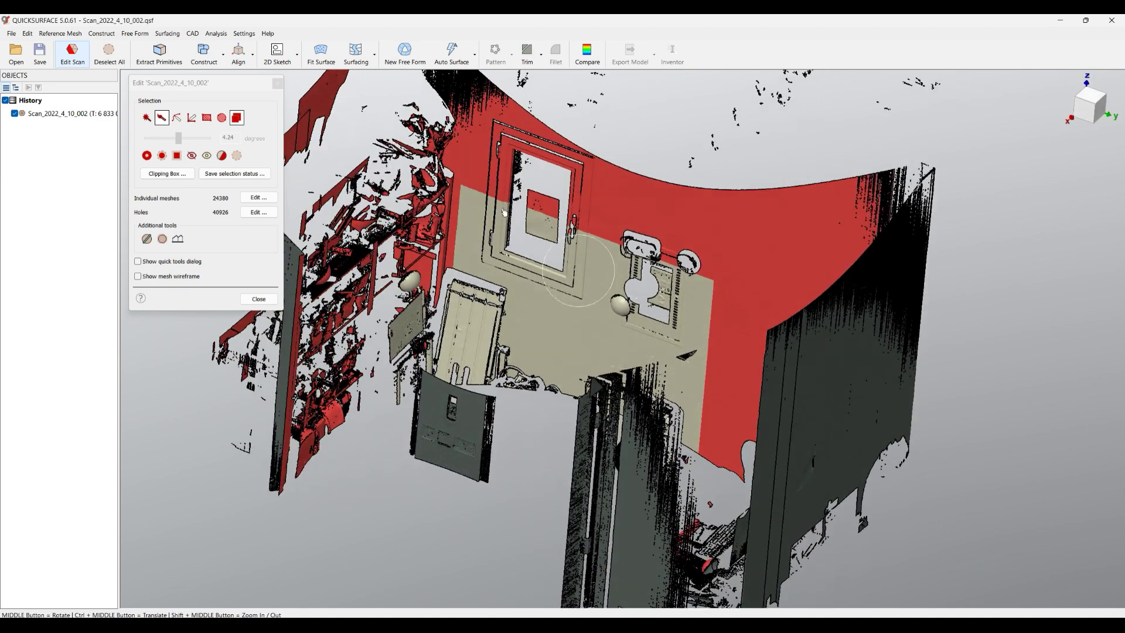
pyautogui.click(109, 52)
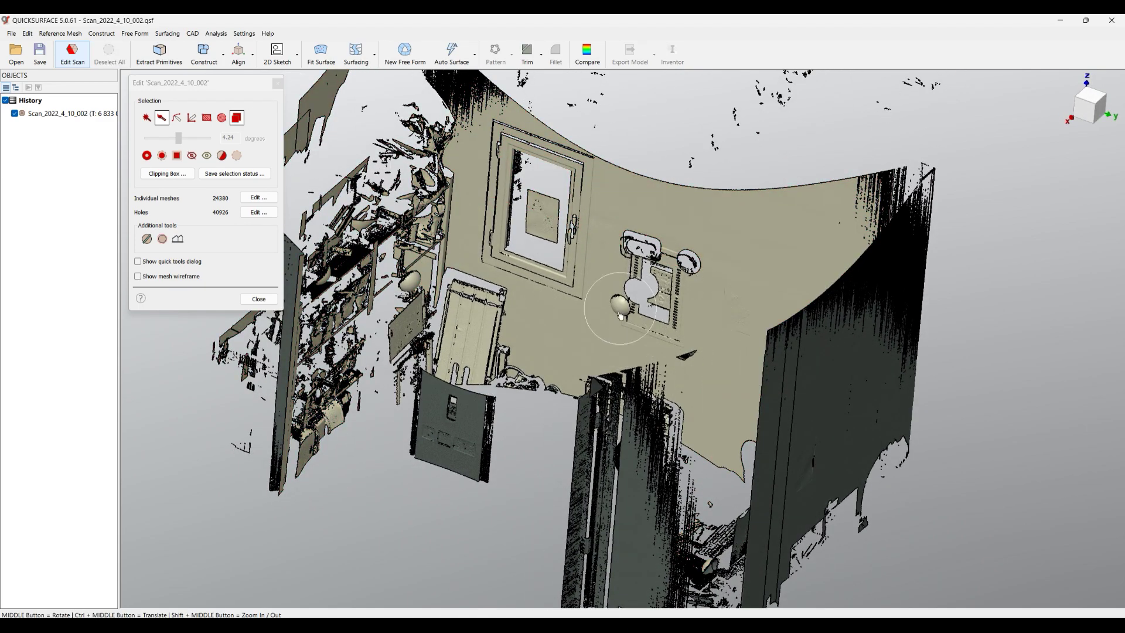
pyautogui.moveTo(615, 307); pyautogui.dragTo(564, 307, button='middle')
pyautogui.scroll(-6, 564, 307)
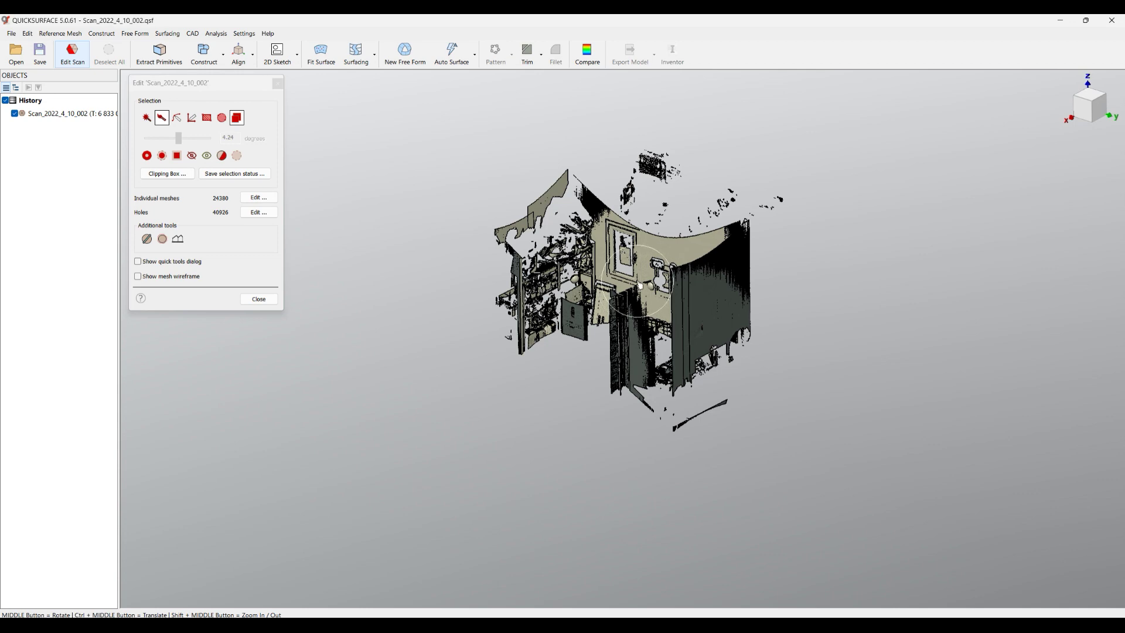
# Start a clipping box on the full scan and pull its front and back faces in close to the window wall
pyautogui.click(167, 174)
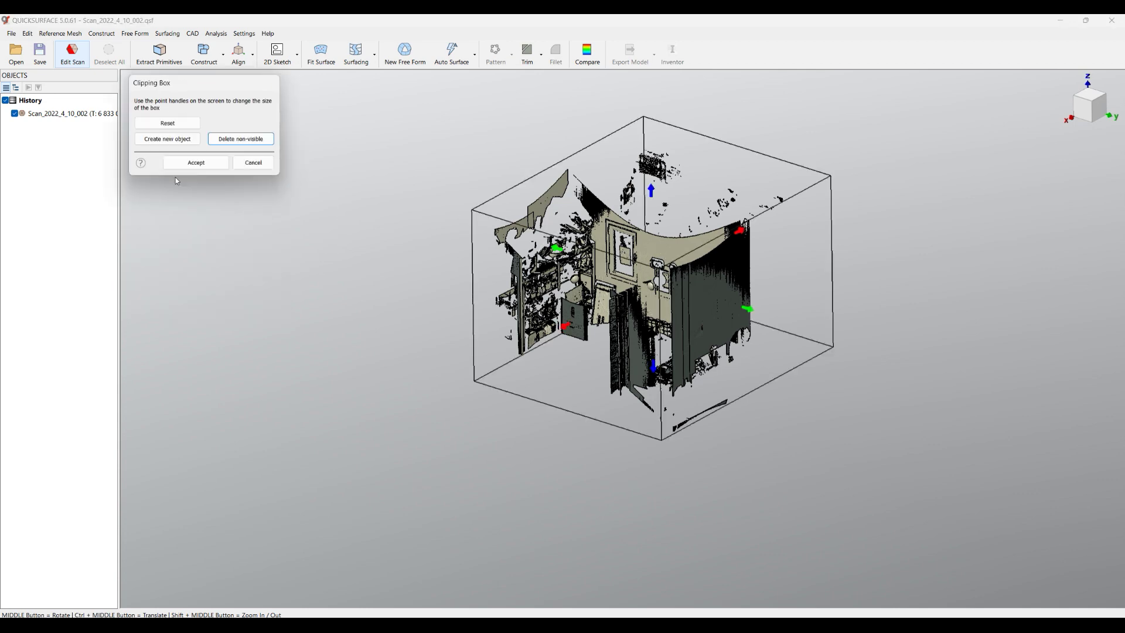
pyautogui.moveTo(620, 355); pyautogui.dragTo(576, 362, button='middle')
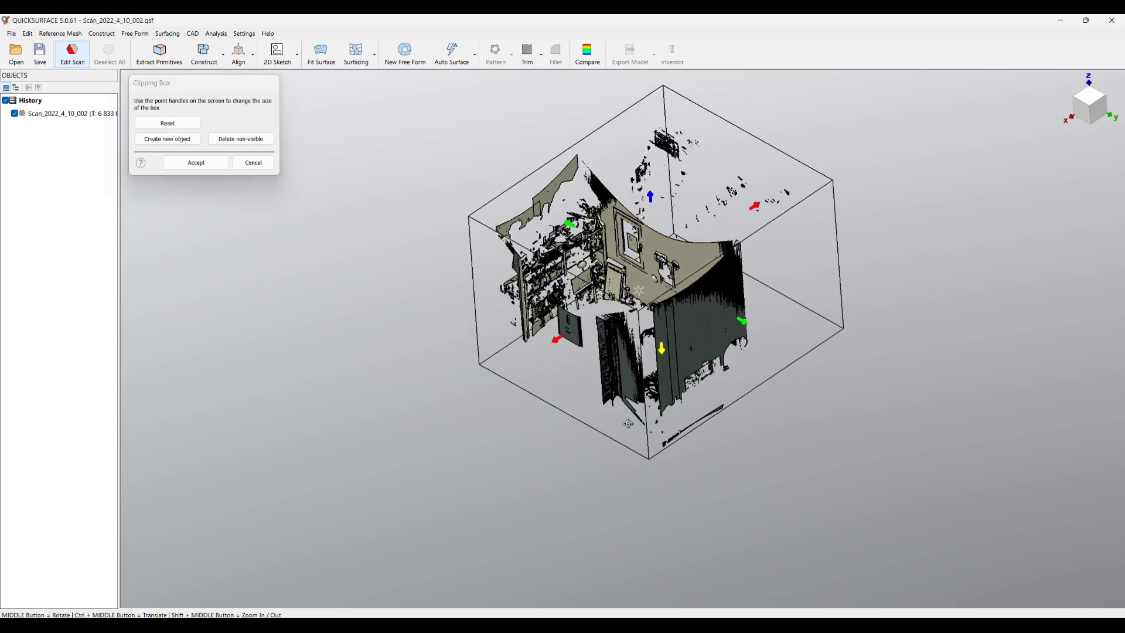
pyautogui.scroll(3, 576, 362)
pyautogui.moveTo(547, 330); pyautogui.dragTo(582, 319)
pyautogui.moveTo(834, 132); pyautogui.dragTo(711, 204)
pyautogui.moveTo(711, 205); pyautogui.dragTo(711, 183, button='middle')
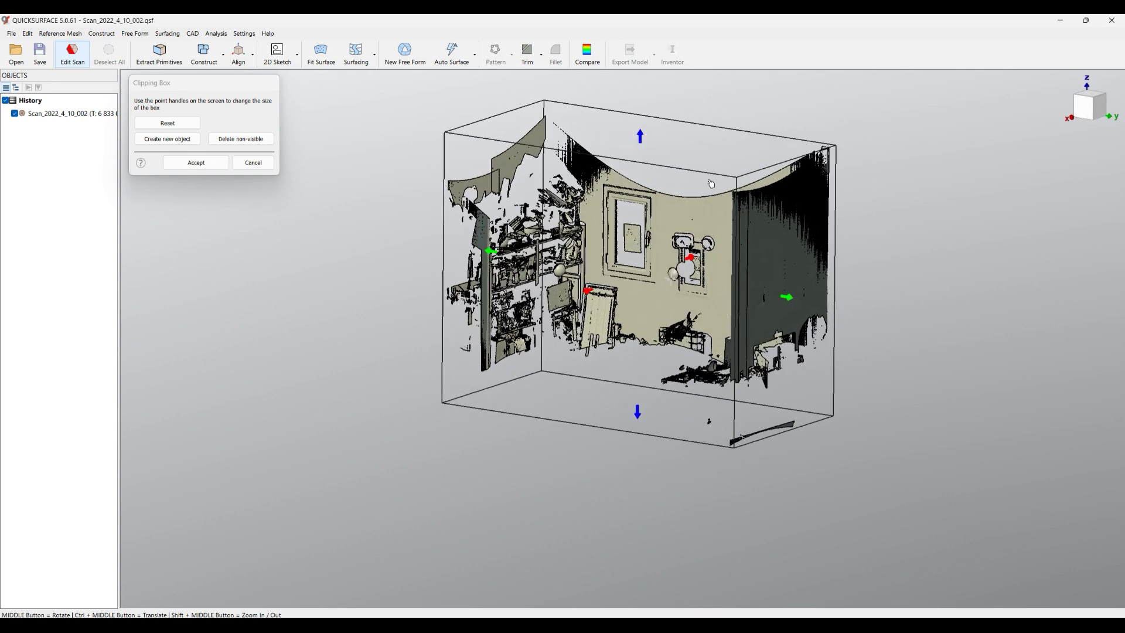
# Narrow the clipping box to the window corner, lower its upper face to the window, and create a new object from it
pyautogui.moveTo(491, 252); pyautogui.dragTo(539, 259)
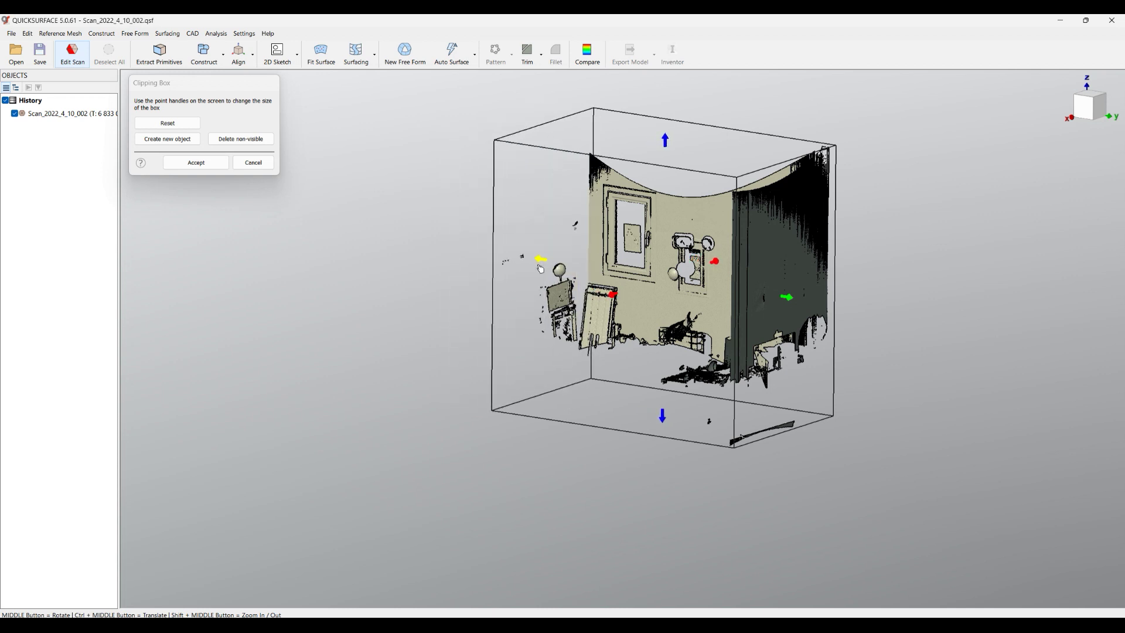
pyautogui.moveTo(785, 299); pyautogui.dragTo(637, 298)
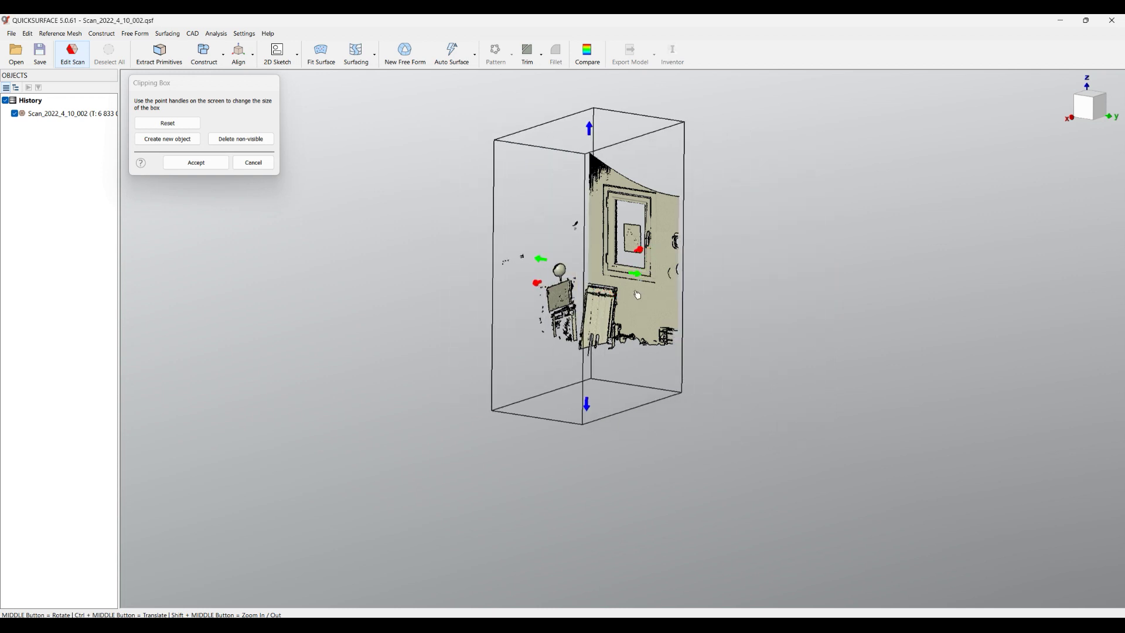
pyautogui.moveTo(589, 128); pyautogui.dragTo(595, 222)
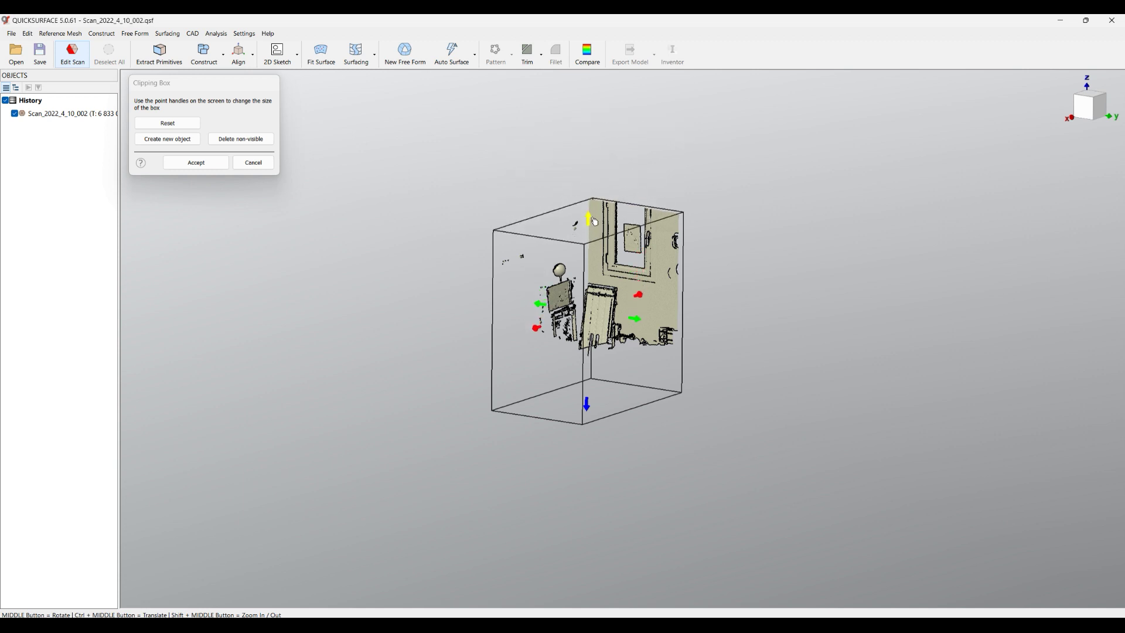
pyautogui.click(195, 147)
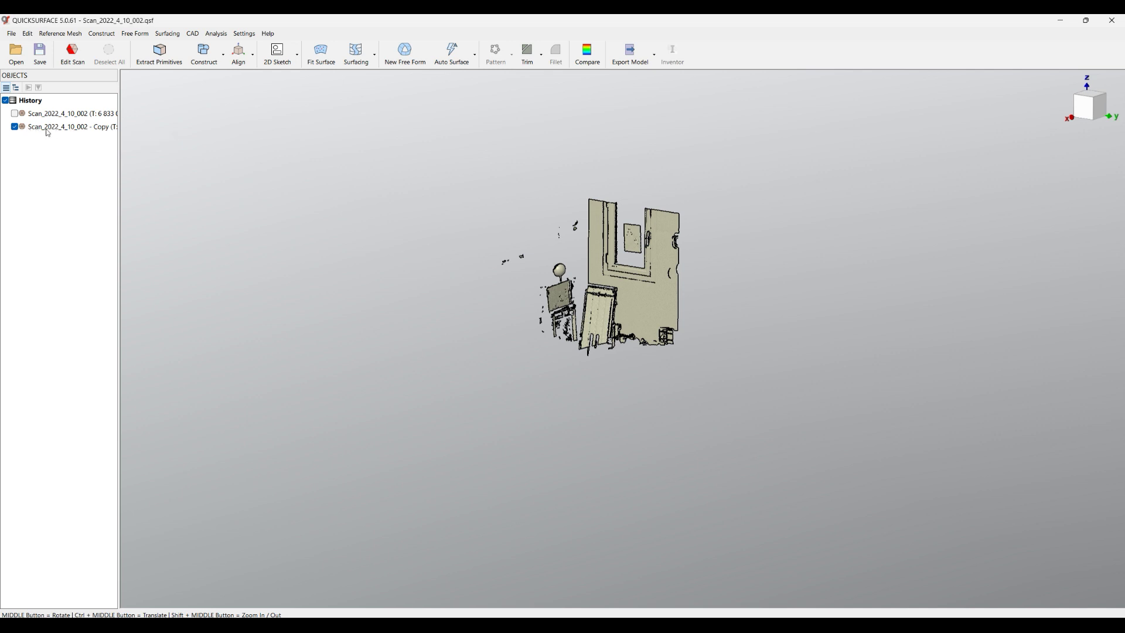
# Hide the clipped copy and show the original Scan_2022_4_10_002 mesh
pyautogui.scroll(3, 606, 240)
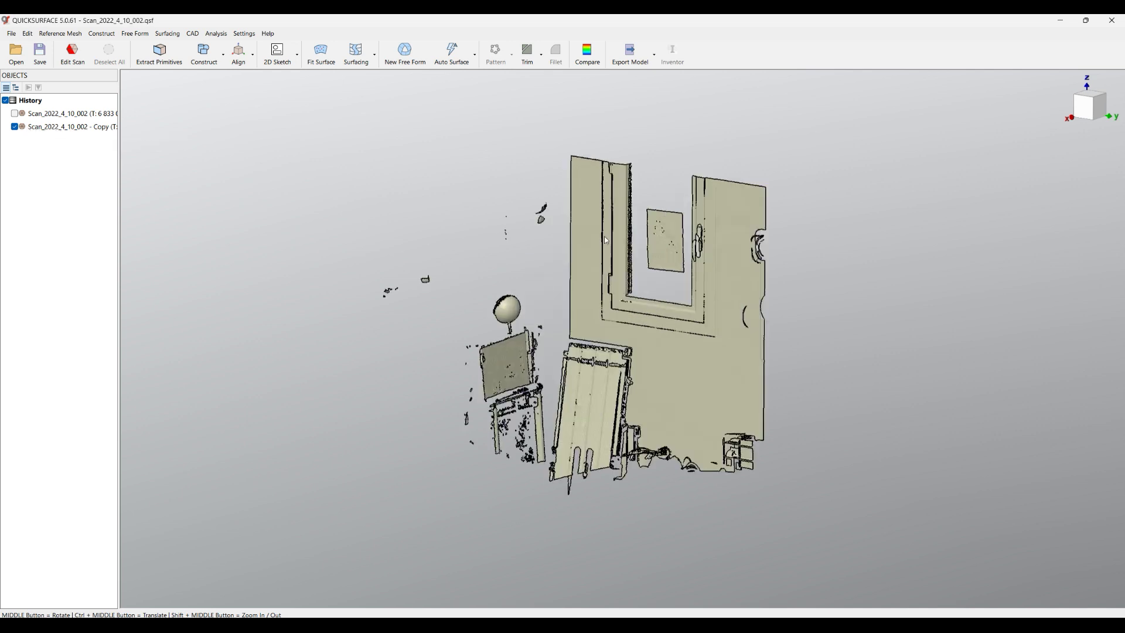
pyautogui.click(14, 126)
pyautogui.click(14, 113)
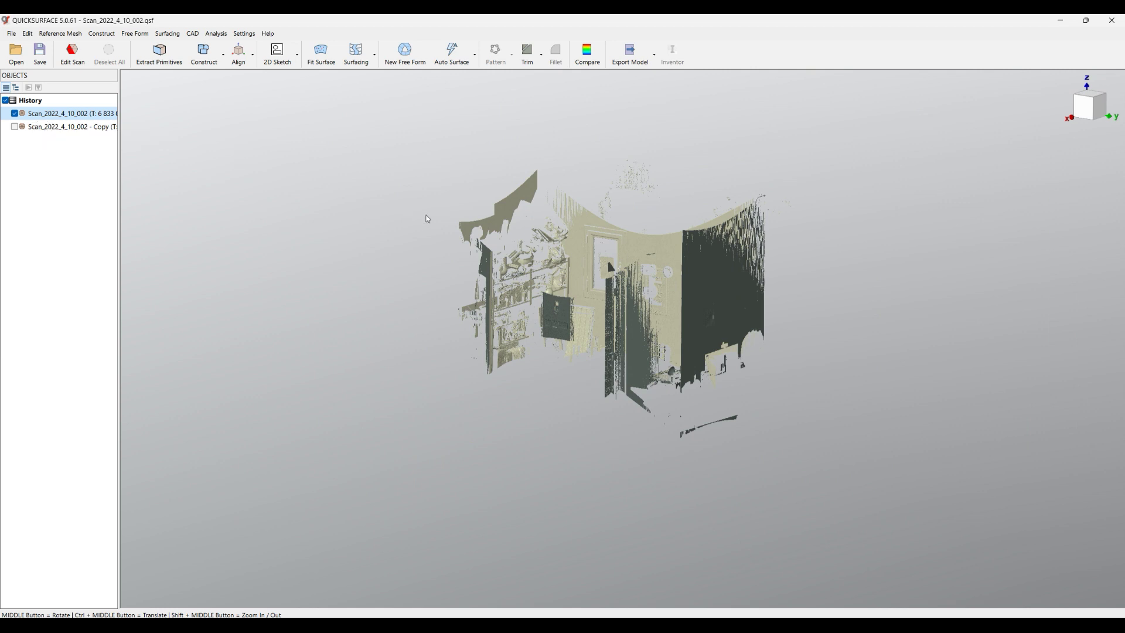
pyautogui.scroll(2, 667, 246)
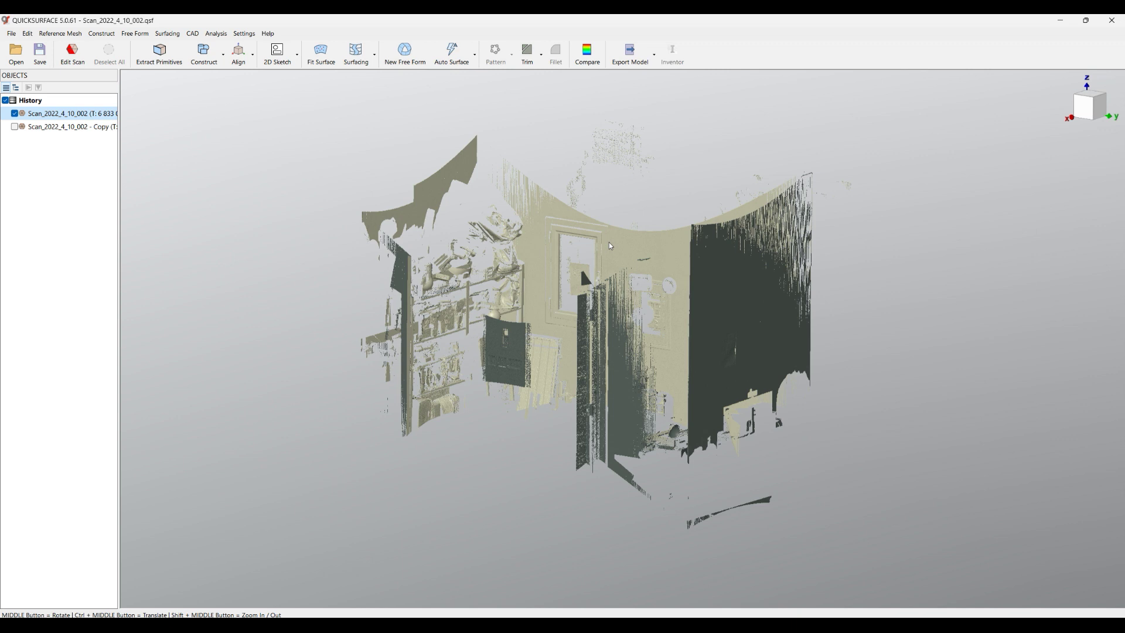